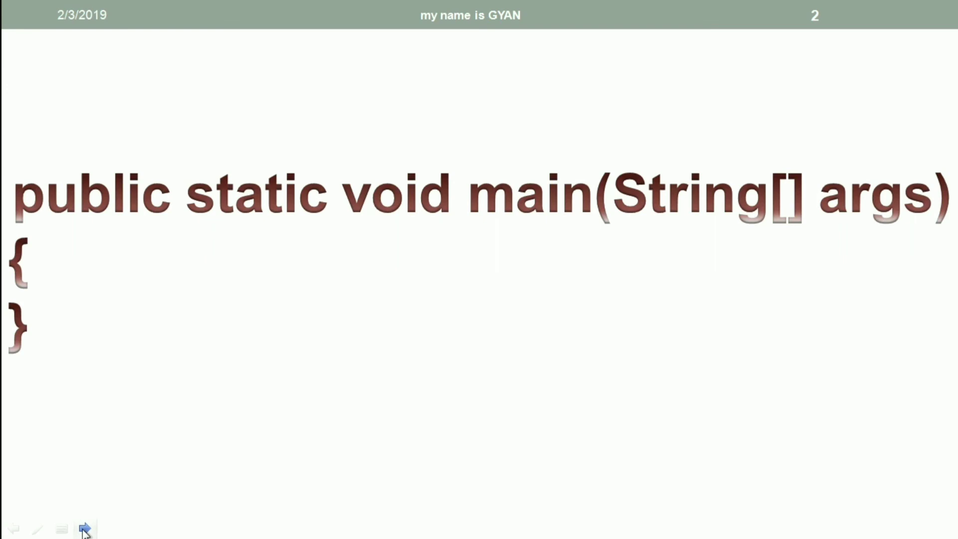
Step: Advance the slideshow to slide 3, the Thanks slide with the subscribe, comment and Facebook graphics
click(86, 528)
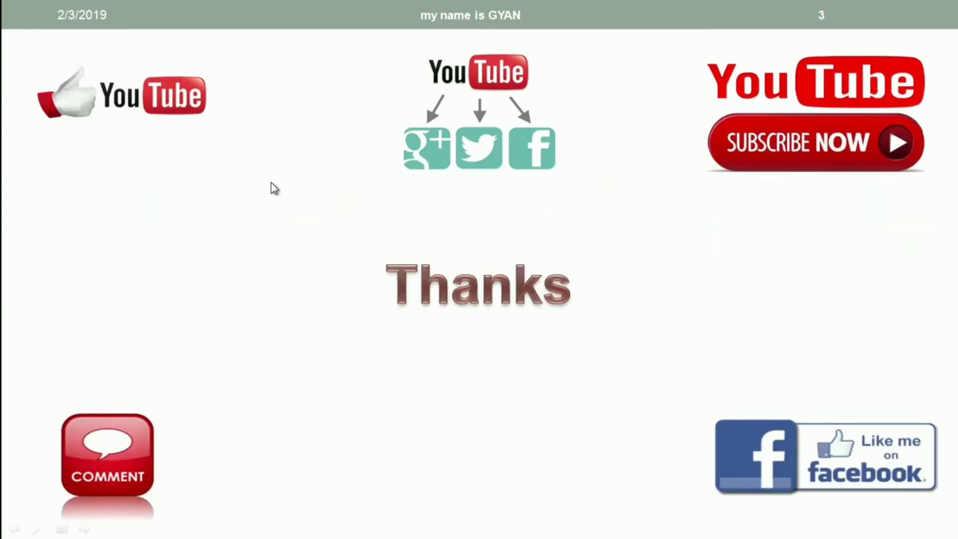